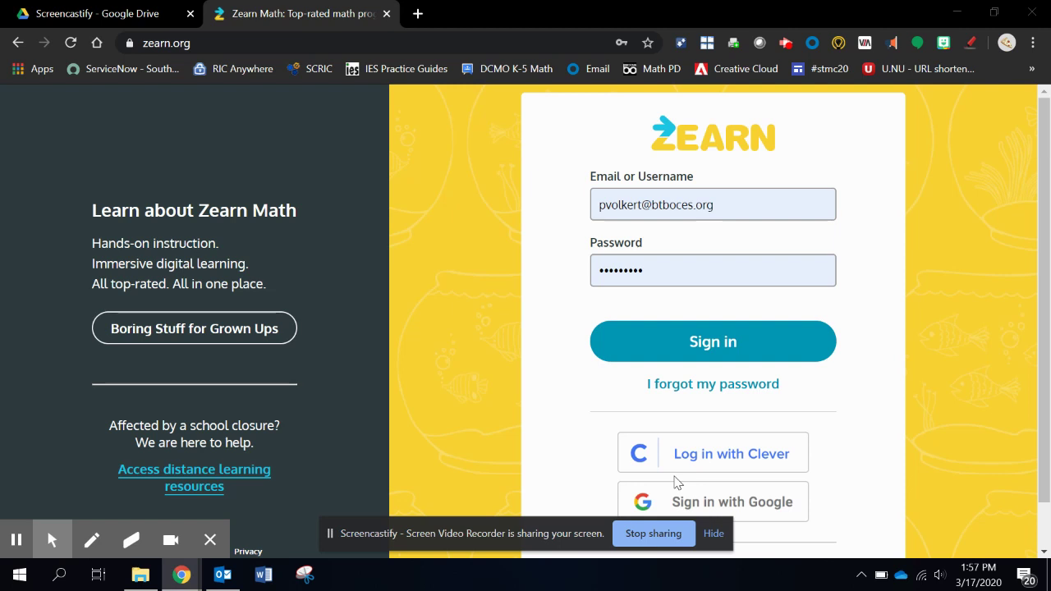
Step: Sign in to Zearn with Google using the teacher's school account
{"action": "left_click", "coordinate": [701, 510]}
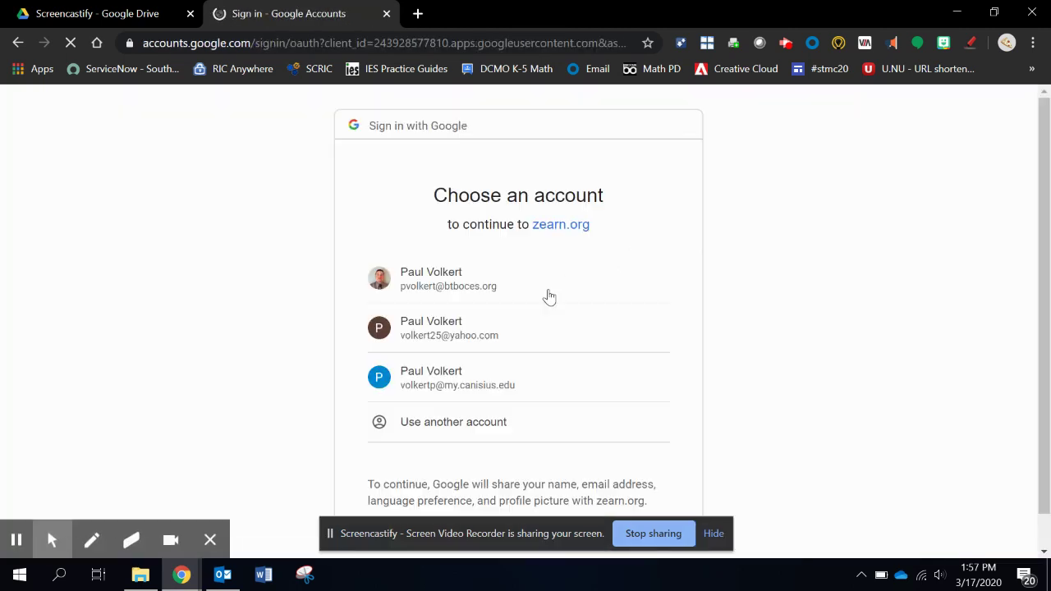
{"action": "left_click", "coordinate": [479, 299]}
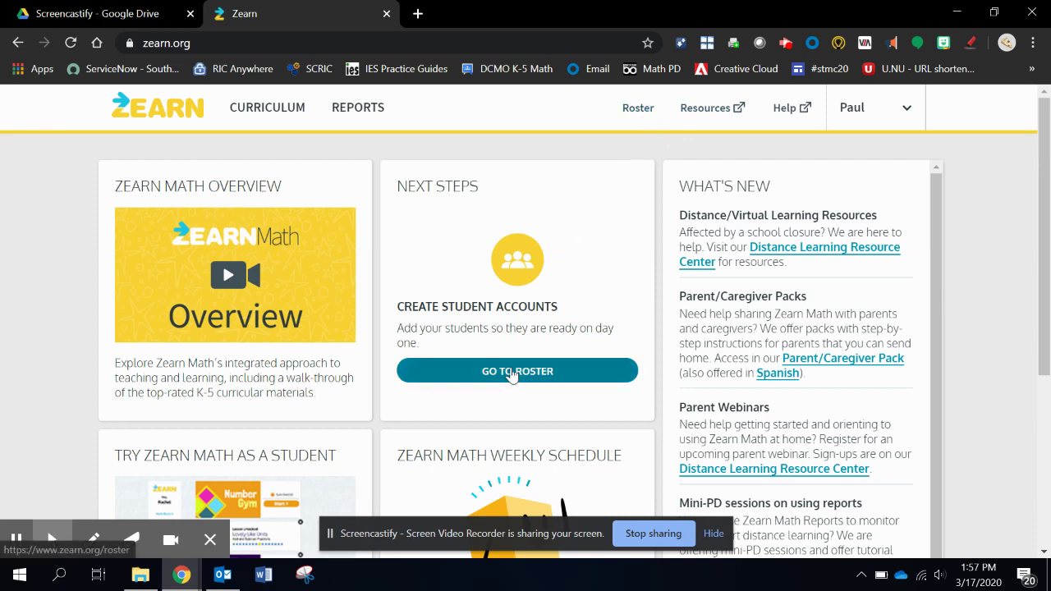
Step: Open the Roster page and look over the Home Math student table with usernames and lessons
{"action": "left_click", "coordinate": [646, 117]}
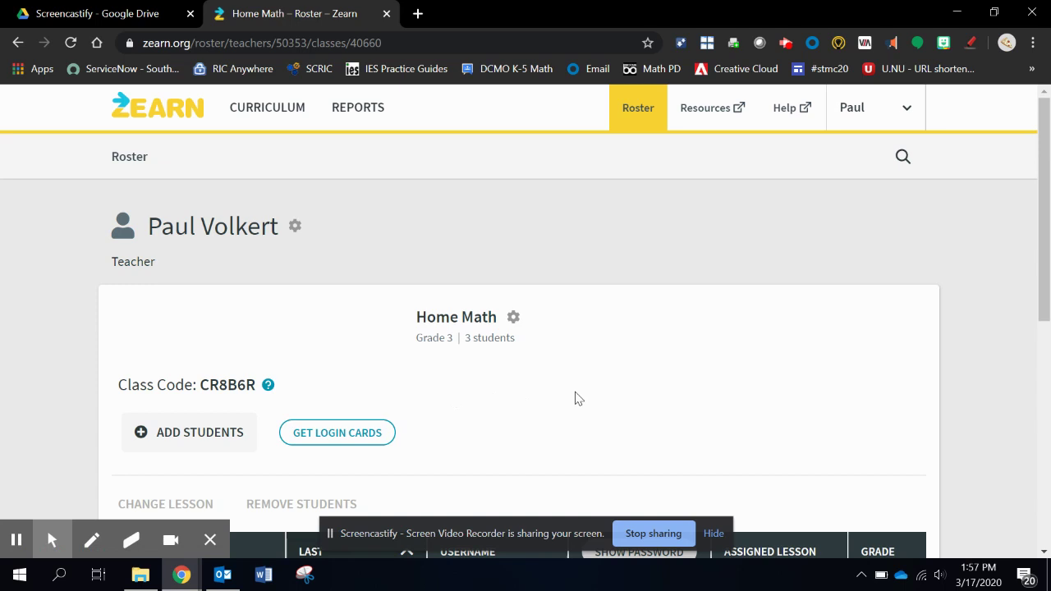
{"action": "scroll", "coordinate": [579, 398], "scroll_direction": "down", "scroll_amount": 1}
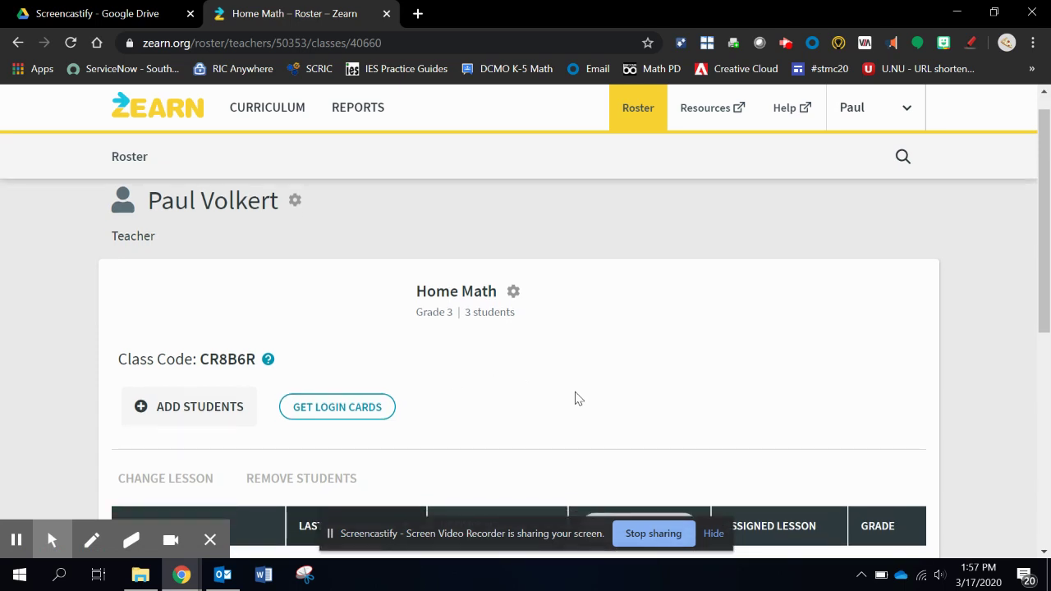
{"action": "scroll", "coordinate": [578, 398], "scroll_direction": "down", "scroll_amount": 1}
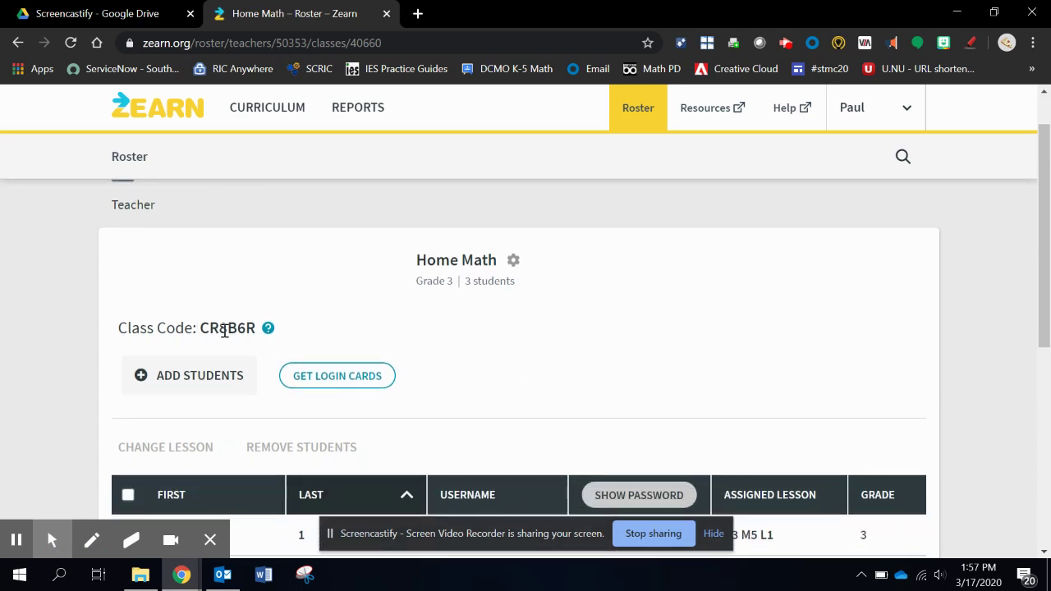
{"action": "scroll", "coordinate": [433, 333], "scroll_direction": "up", "scroll_amount": 2}
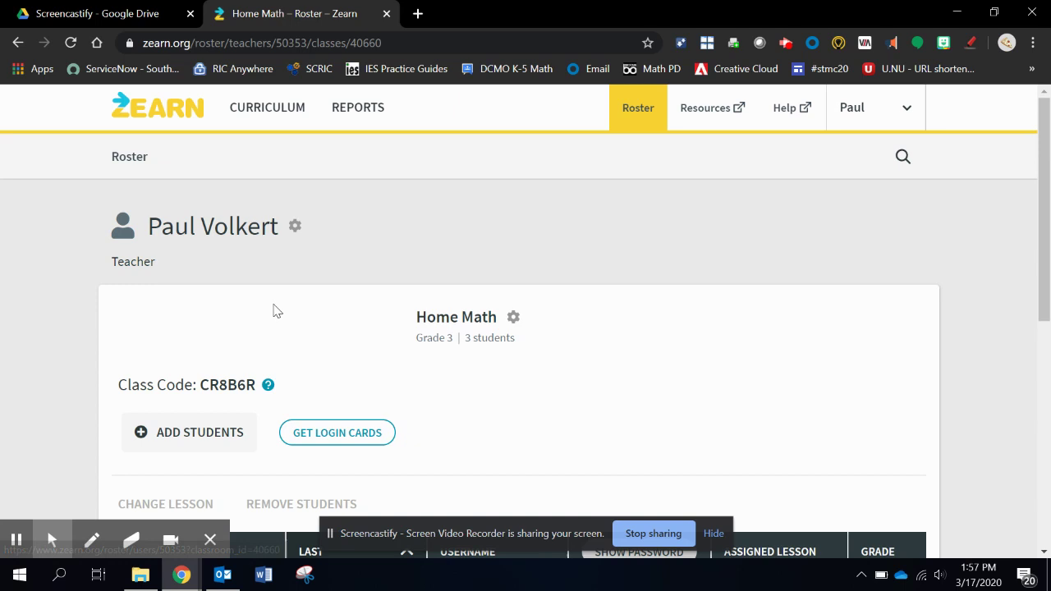
{"action": "scroll", "coordinate": [275, 310], "scroll_direction": "down", "scroll_amount": 3}
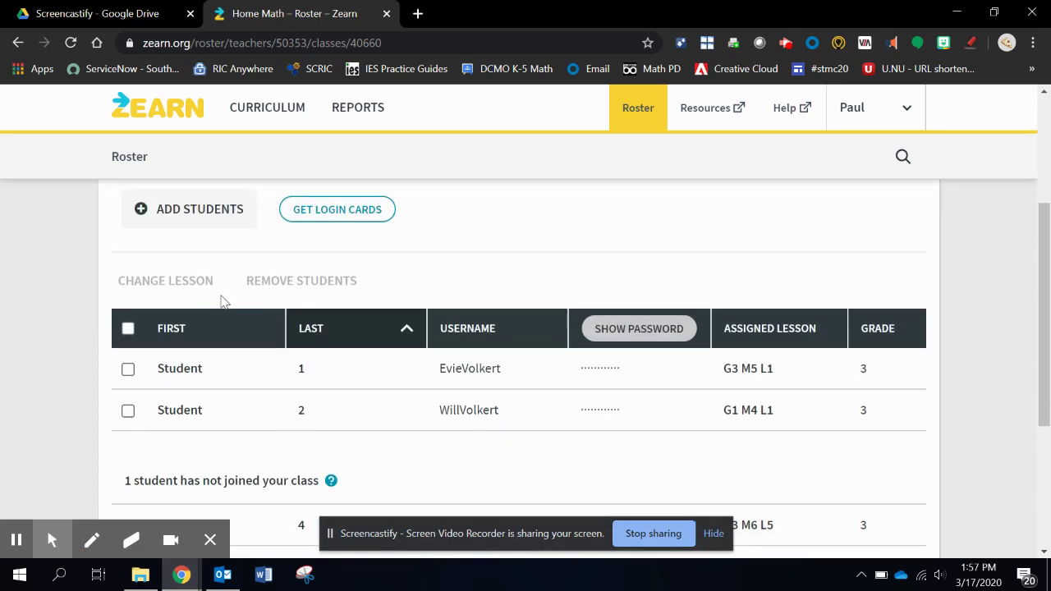
{"action": "scroll", "coordinate": [246, 284], "scroll_direction": "up", "scroll_amount": 1}
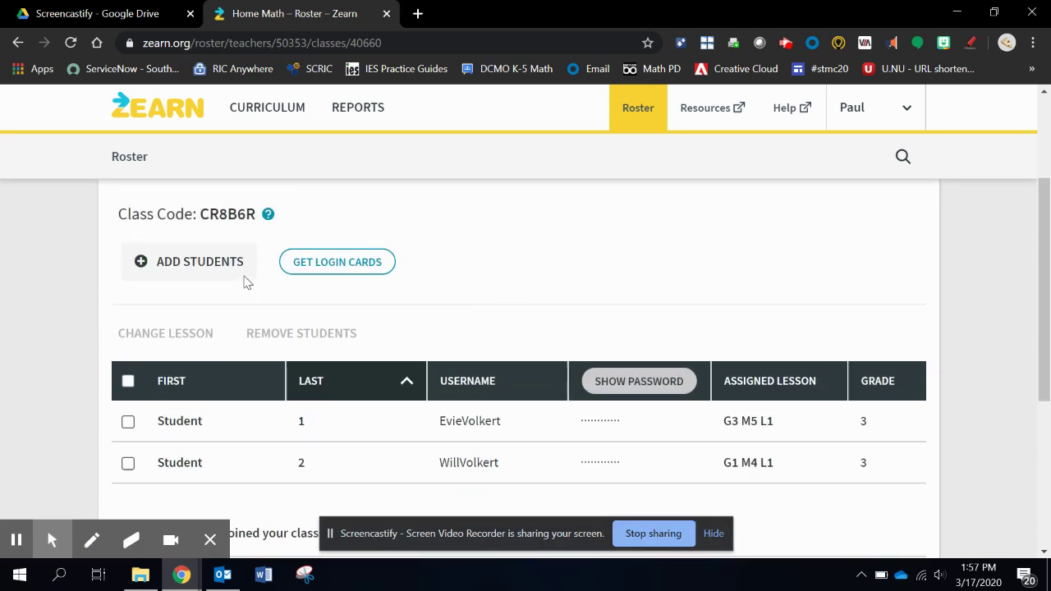
Step: Start adding a student to Home Math by entering a sample first name and continuing
{"action": "left_click", "coordinate": [171, 277]}
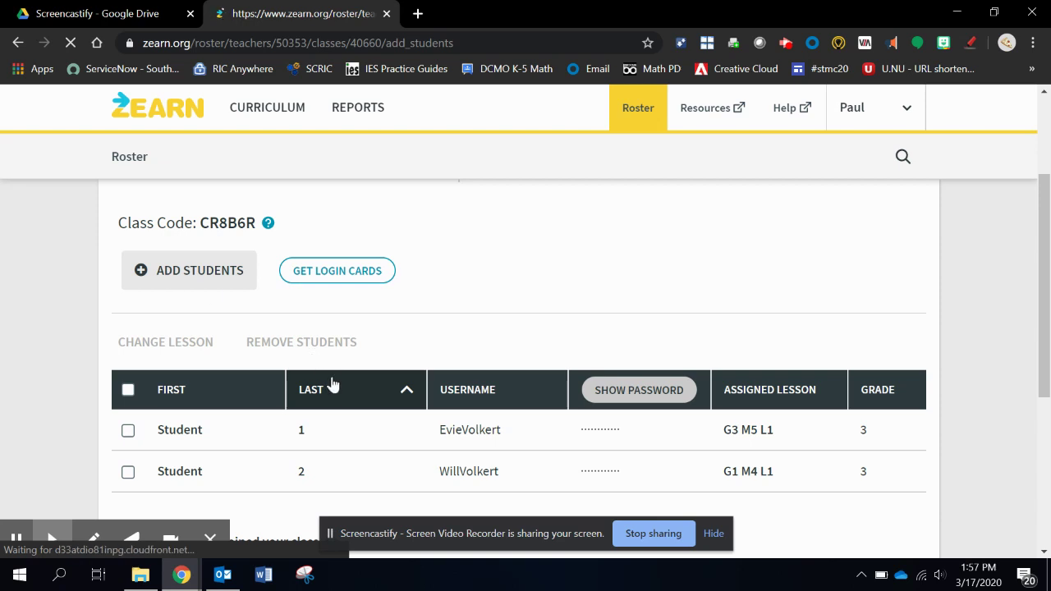
{"action": "left_click", "coordinate": [569, 388]}
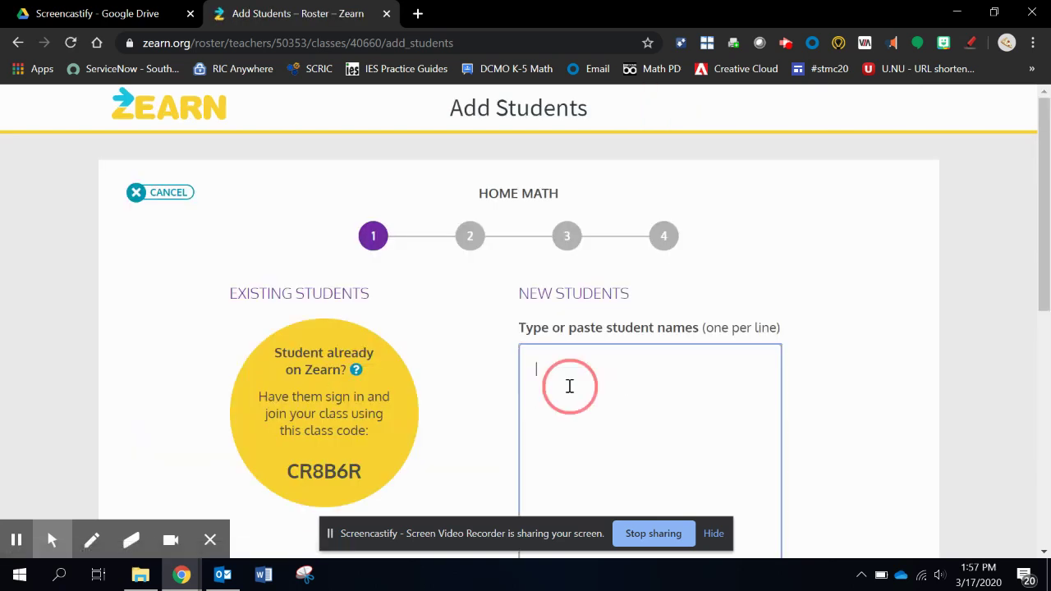
{"action": "type", "text": "Sample 5"}
{"action": "scroll", "coordinate": [569, 387], "scroll_direction": "down", "scroll_amount": 3}
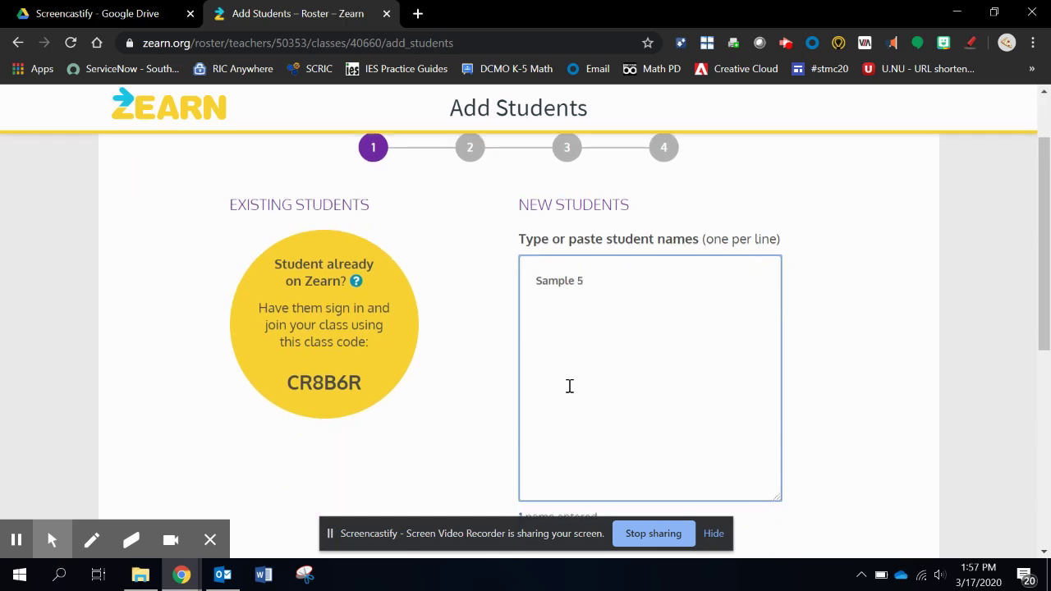
{"action": "left_click", "coordinate": [757, 511]}
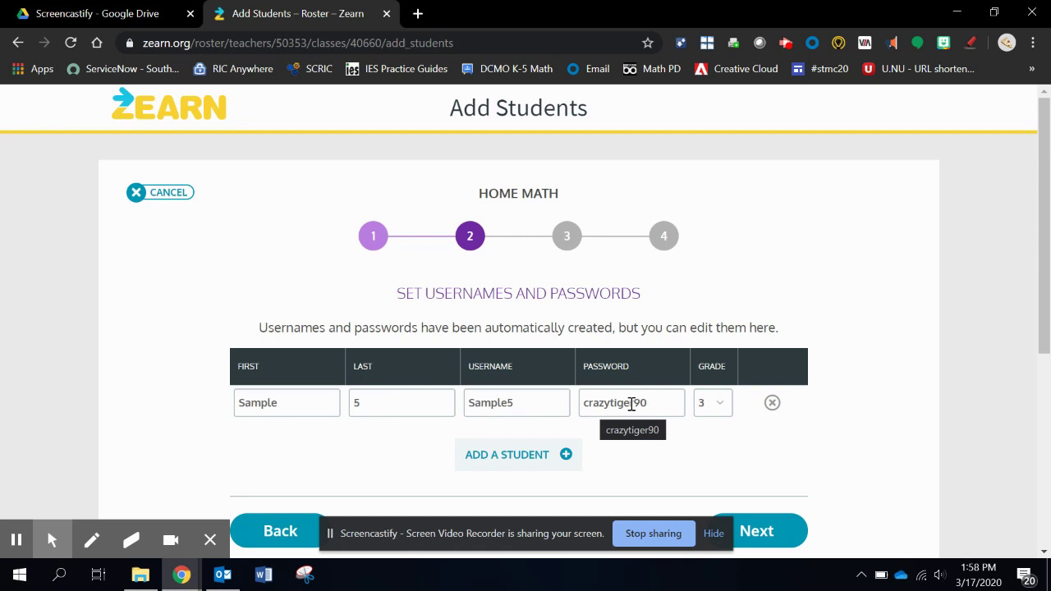
Step: Replace the sample student's generated password, remove the Sample 5 row, and cancel
{"action": "left_click_drag", "start_coordinate": [655, 402], "coordinate": [568, 403]}
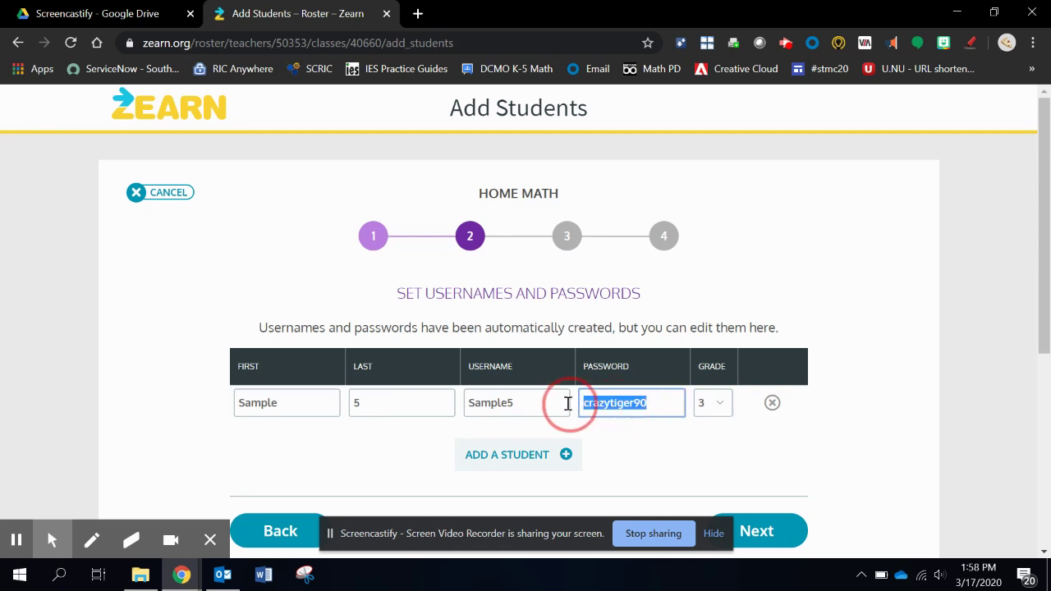
{"action": "type", "text": "fakepassword"}
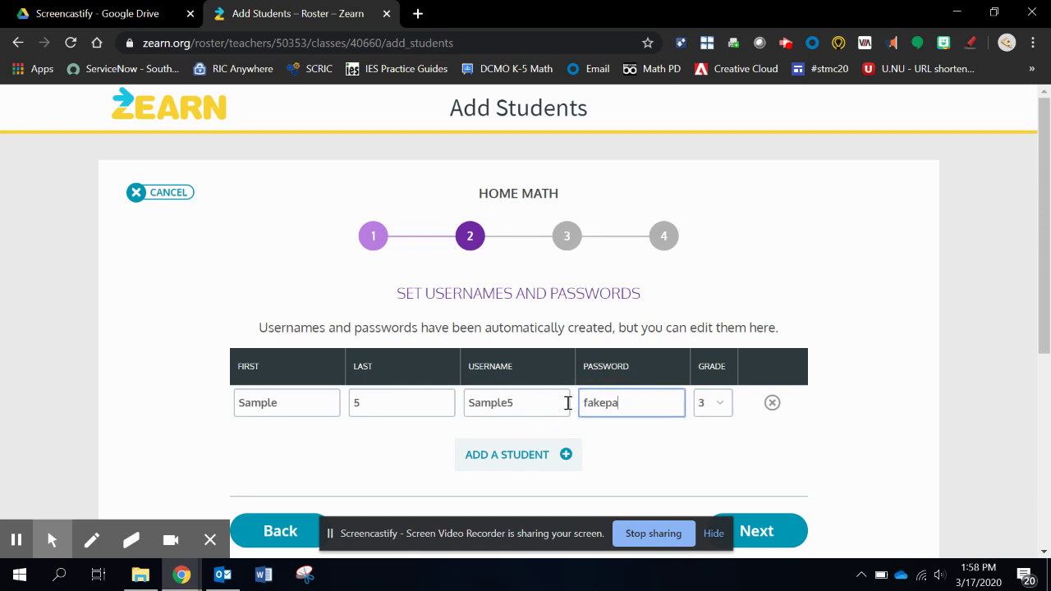
{"action": "left_click", "coordinate": [643, 467]}
{"action": "scroll", "coordinate": [644, 468], "scroll_direction": "down", "scroll_amount": 1}
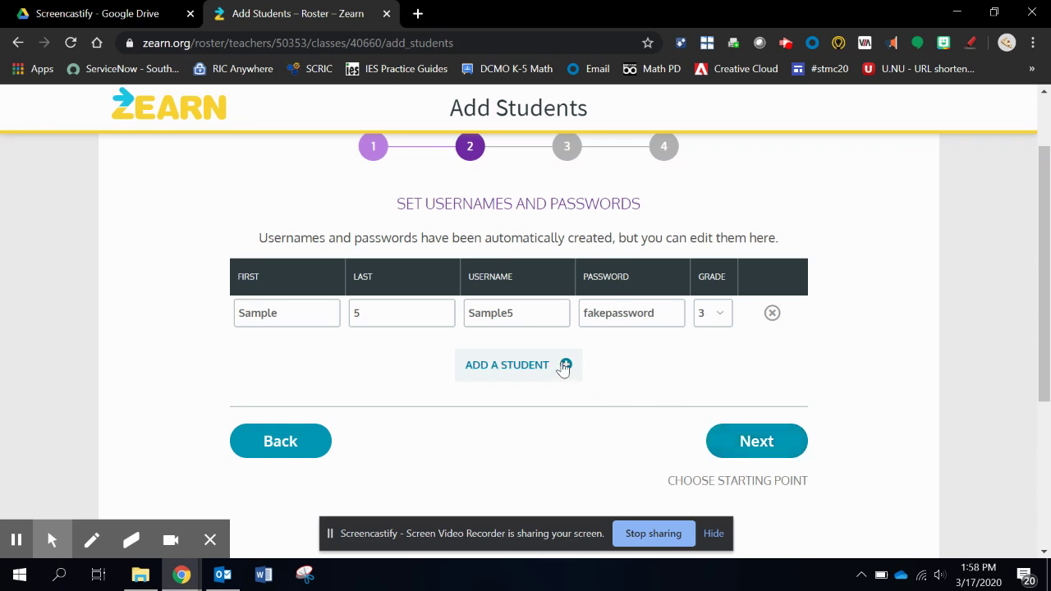
{"action": "left_click", "coordinate": [772, 313]}
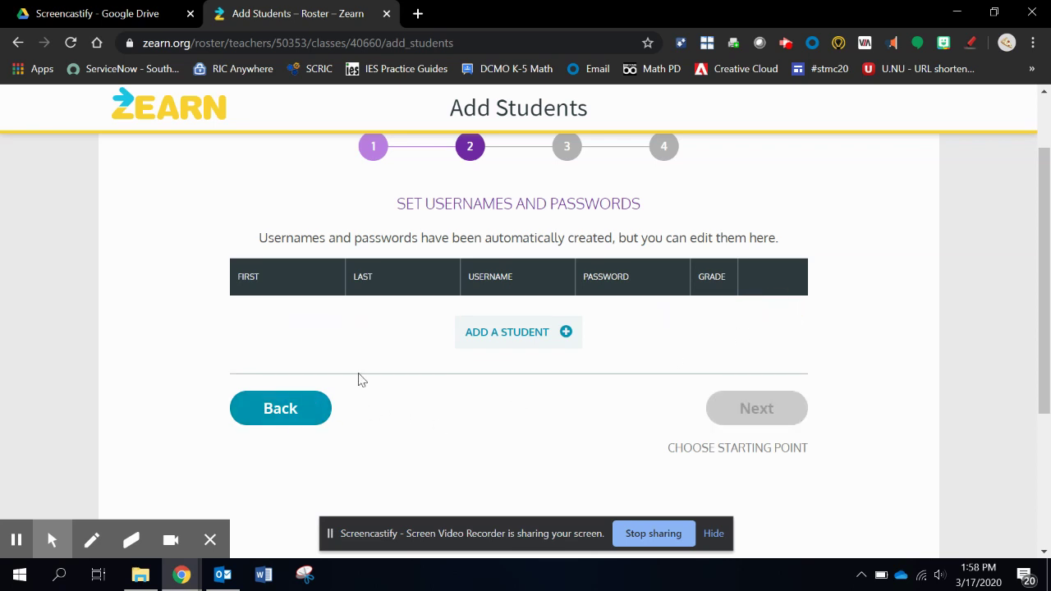
{"action": "scroll", "coordinate": [361, 377], "scroll_direction": "up", "scroll_amount": 2}
{"action": "left_click", "coordinate": [164, 192]}
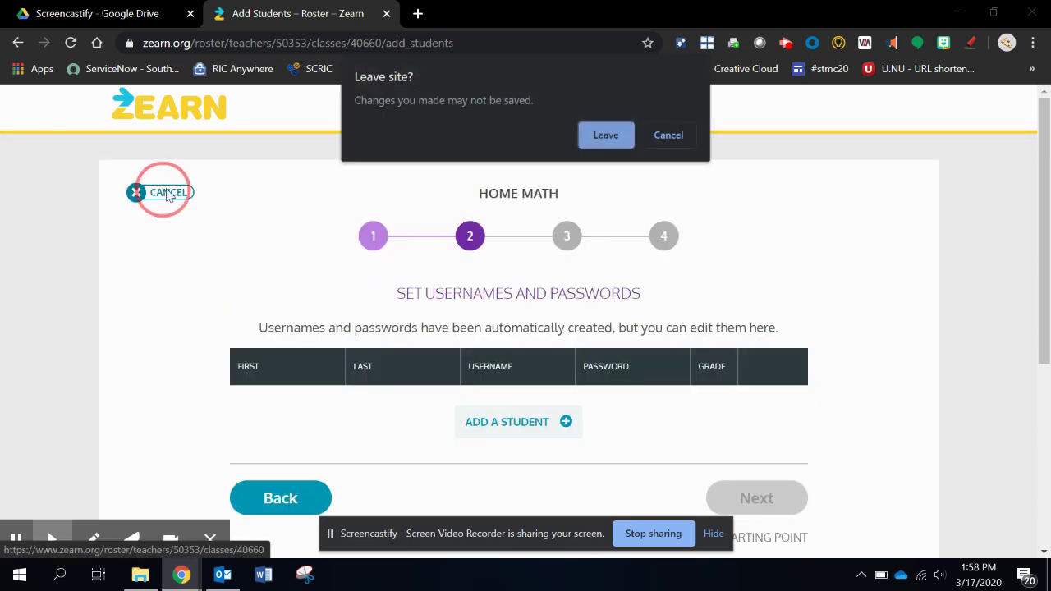
Step: Confirm leaving the unsaved Add Students page and open Student 1's details
{"action": "left_click", "coordinate": [605, 136]}
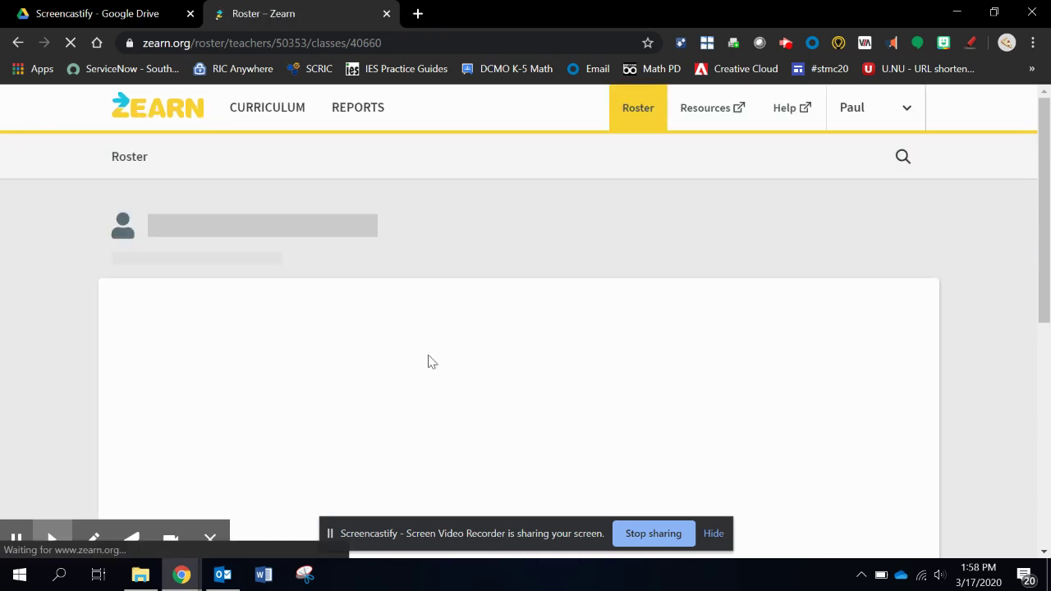
{"action": "scroll", "coordinate": [395, 453], "scroll_direction": "down", "scroll_amount": 3}
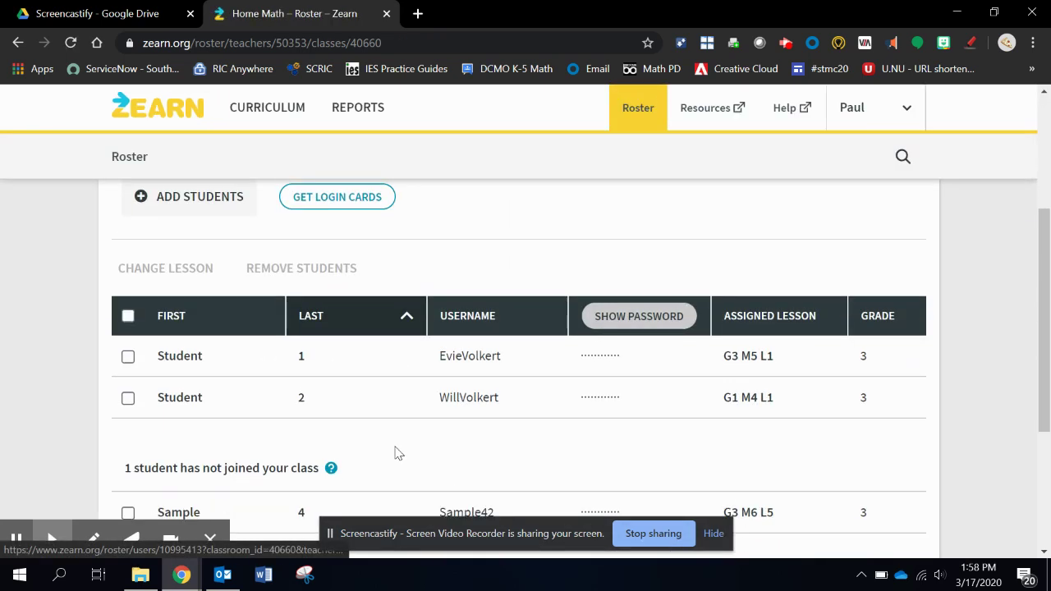
{"action": "left_click", "coordinate": [188, 360]}
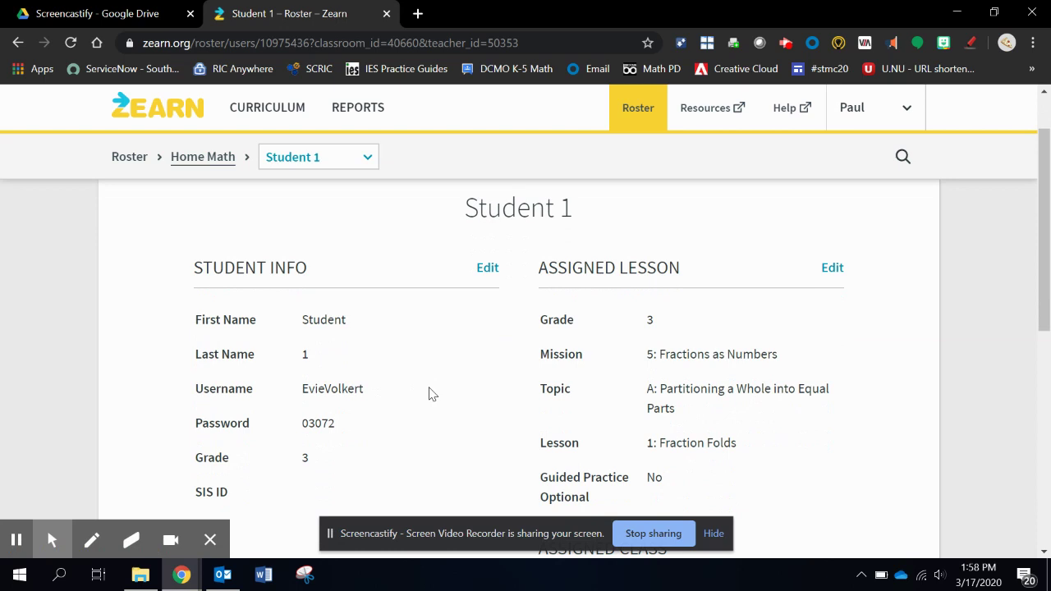
Step: Review Student 1's profile, then return to the Home Math class roster
{"action": "scroll", "coordinate": [430, 393], "scroll_direction": "down", "scroll_amount": 1}
{"action": "scroll", "coordinate": [430, 394], "scroll_direction": "up", "scroll_amount": 1}
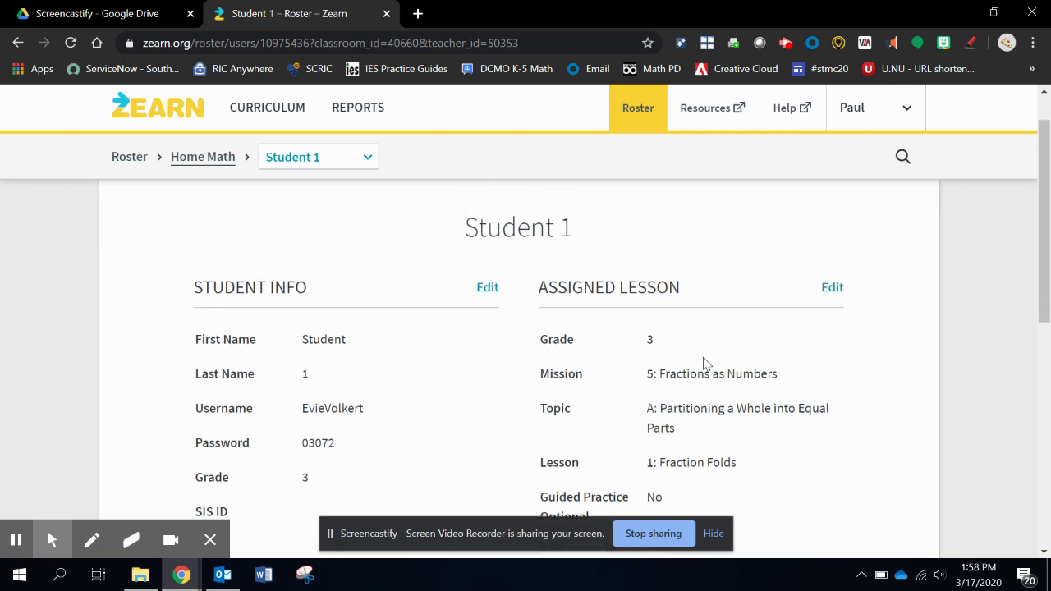
{"action": "scroll", "coordinate": [710, 458], "scroll_direction": "down", "scroll_amount": 1}
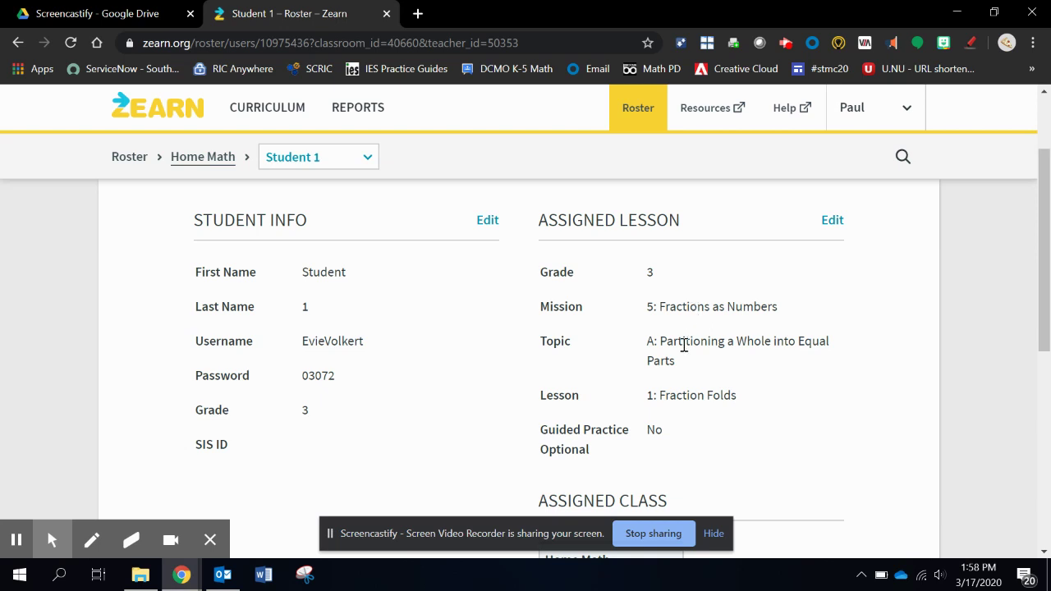
{"action": "scroll", "coordinate": [655, 392], "scroll_direction": "down", "scroll_amount": 2}
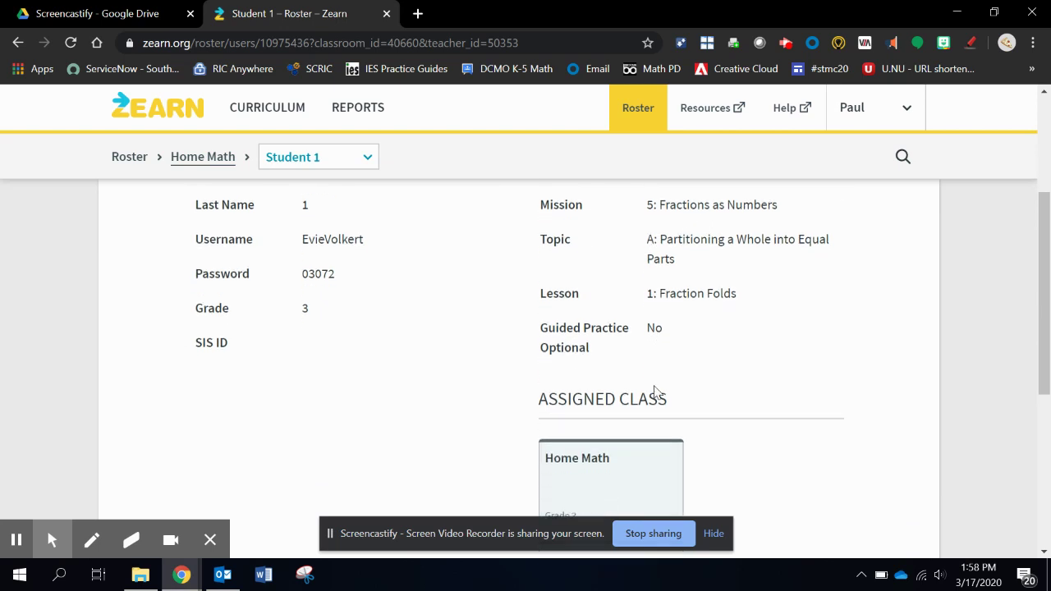
{"action": "scroll", "coordinate": [655, 391], "scroll_direction": "down", "scroll_amount": 1}
{"action": "scroll", "coordinate": [654, 392], "scroll_direction": "up", "scroll_amount": 4}
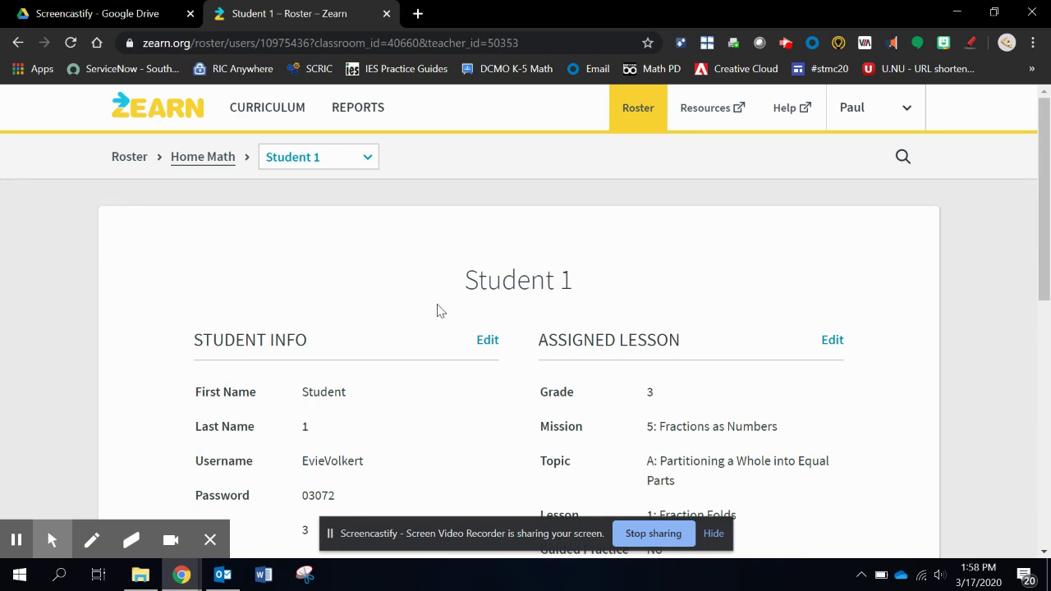
{"action": "left_click", "coordinate": [208, 165]}
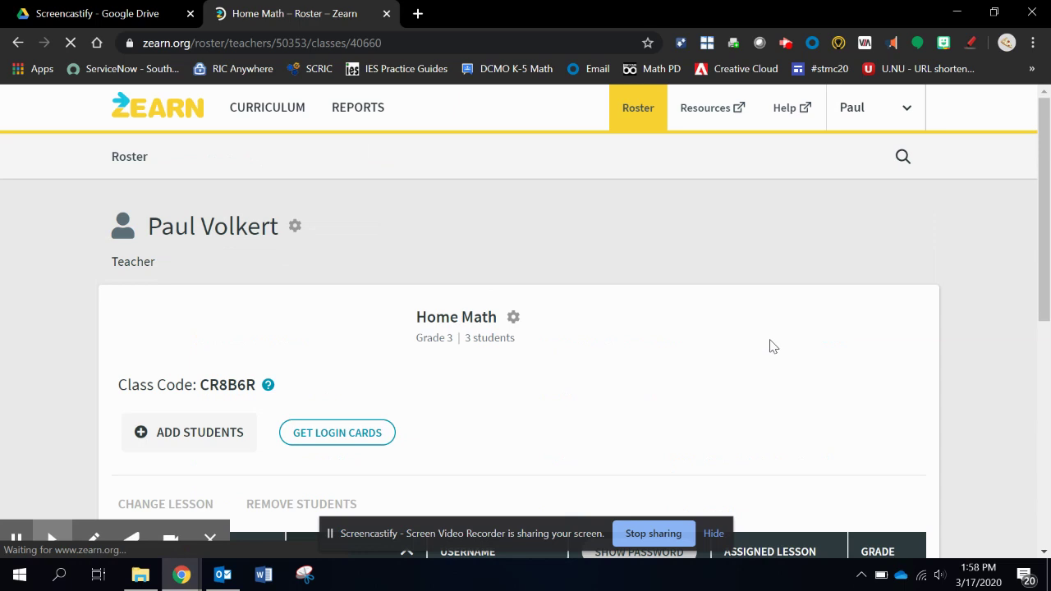
Step: Change Student 1's lesson to Mission 7, Topic E: Problem Solving with Perimeter and Area (G3 M7 L23)
{"action": "scroll", "coordinate": [307, 369], "scroll_direction": "down", "scroll_amount": 3}
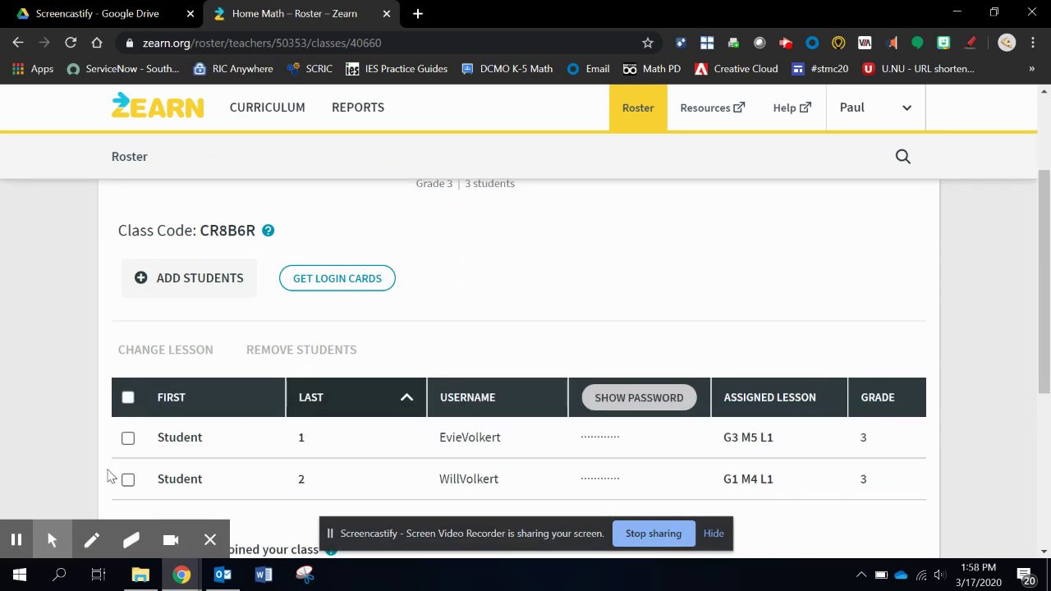
{"action": "left_click", "coordinate": [127, 438]}
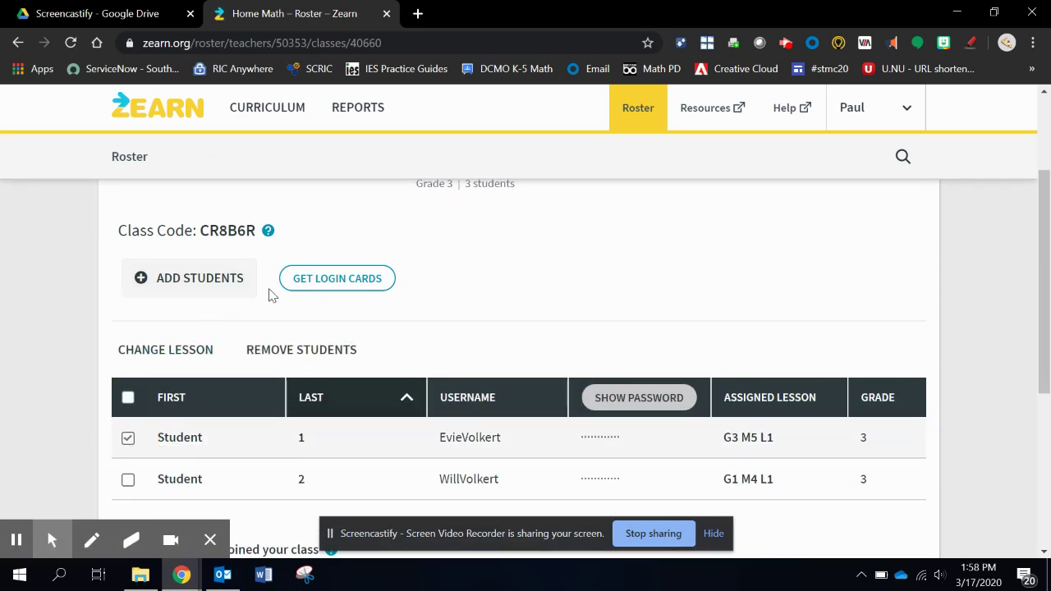
{"action": "left_click", "coordinate": [167, 352]}
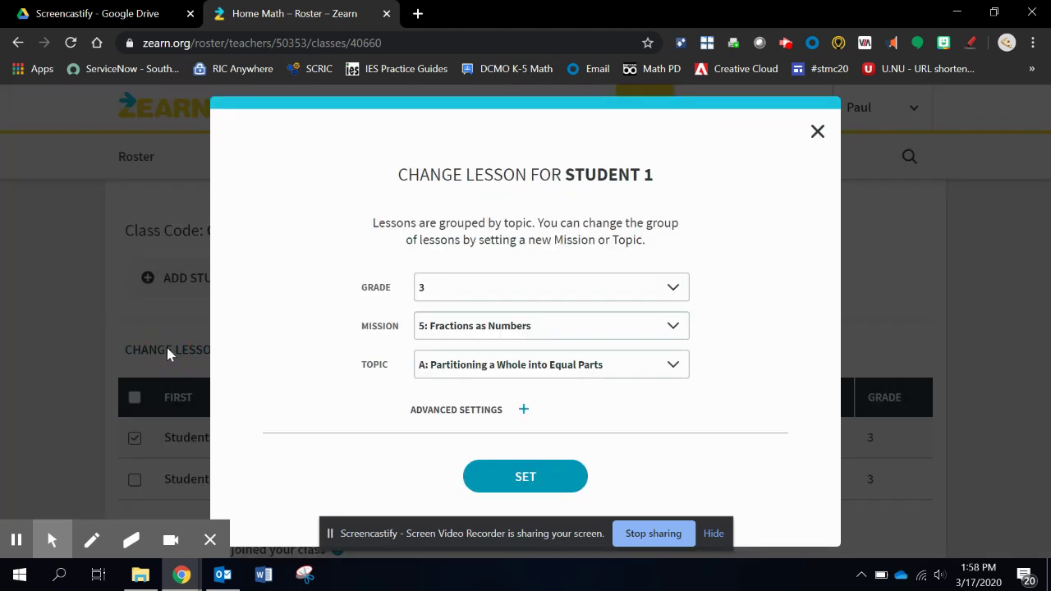
{"action": "left_click", "coordinate": [490, 329]}
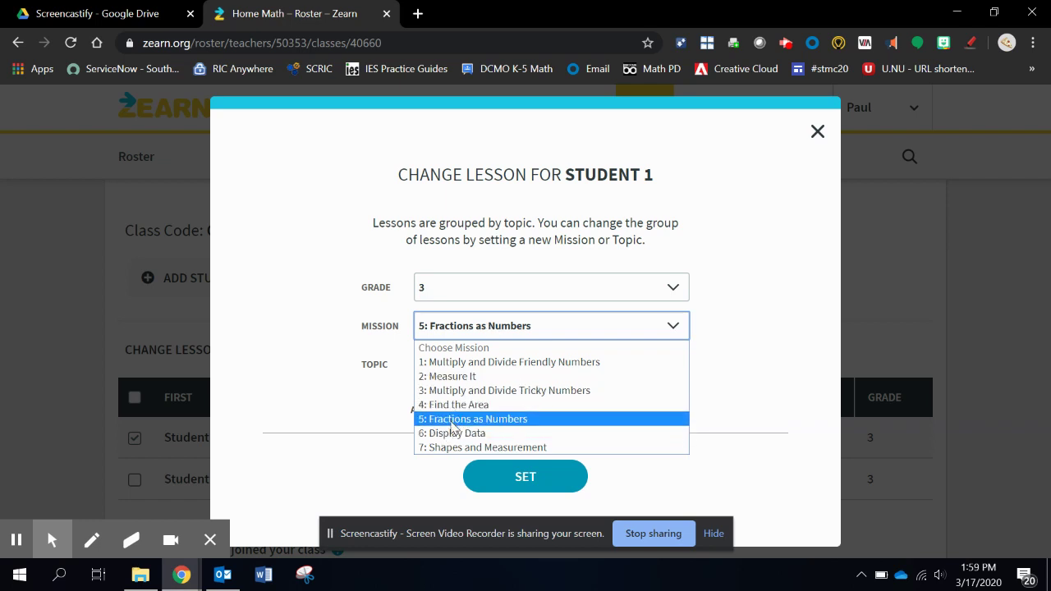
{"action": "left_click", "coordinate": [451, 420]}
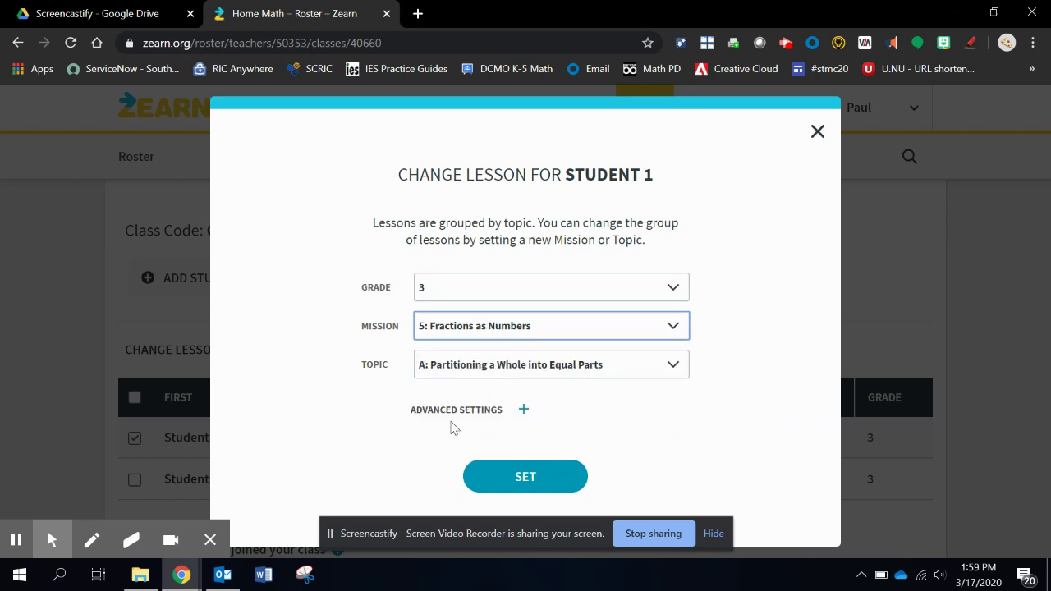
{"action": "left_click", "coordinate": [516, 328]}
{"action": "left_click", "coordinate": [481, 447]}
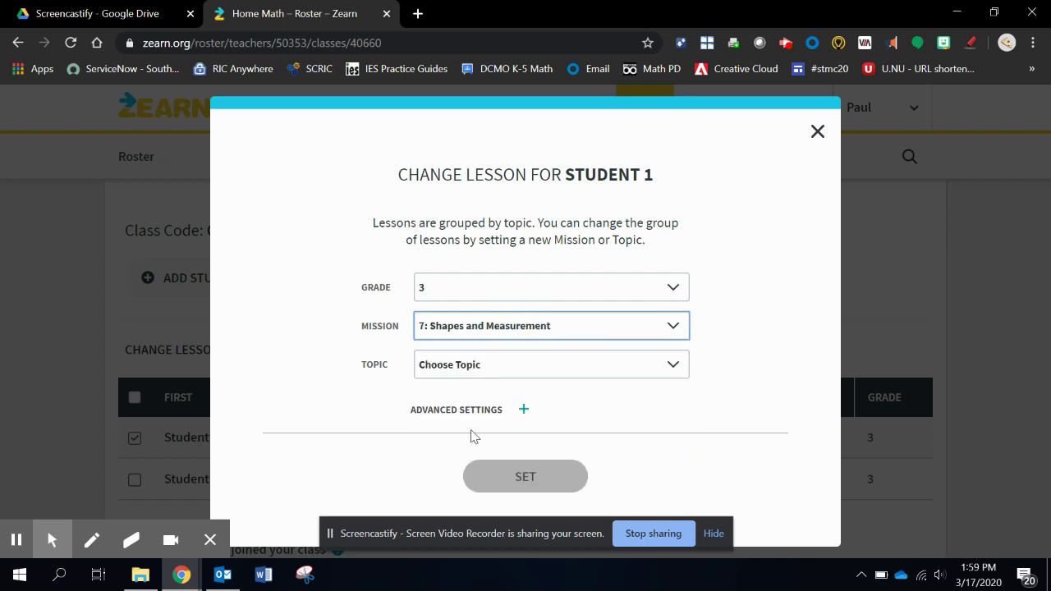
{"action": "left_click", "coordinate": [493, 370]}
{"action": "left_click", "coordinate": [501, 457]}
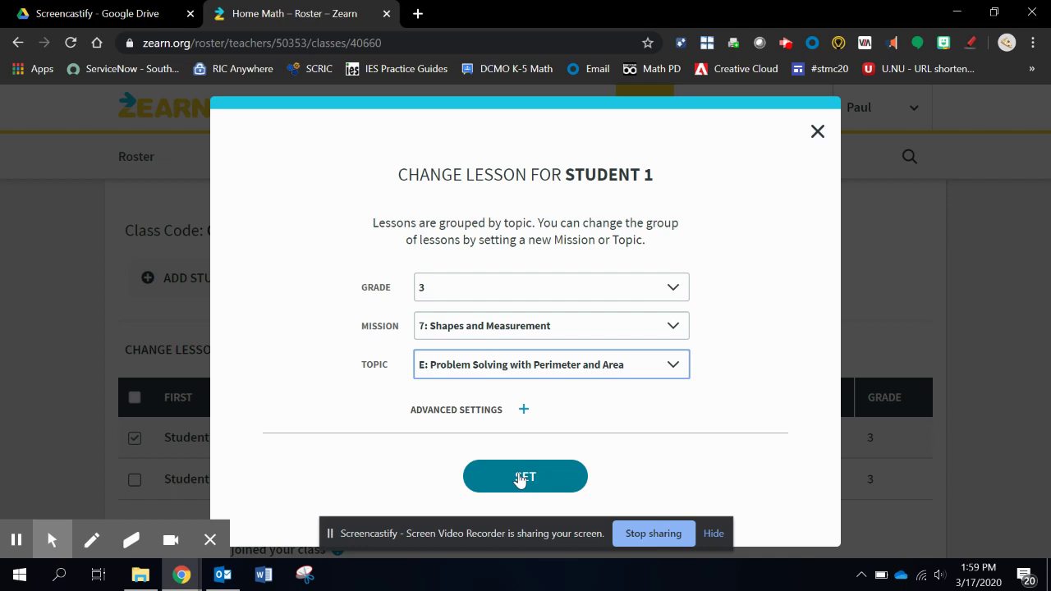
{"action": "left_click", "coordinate": [519, 478]}
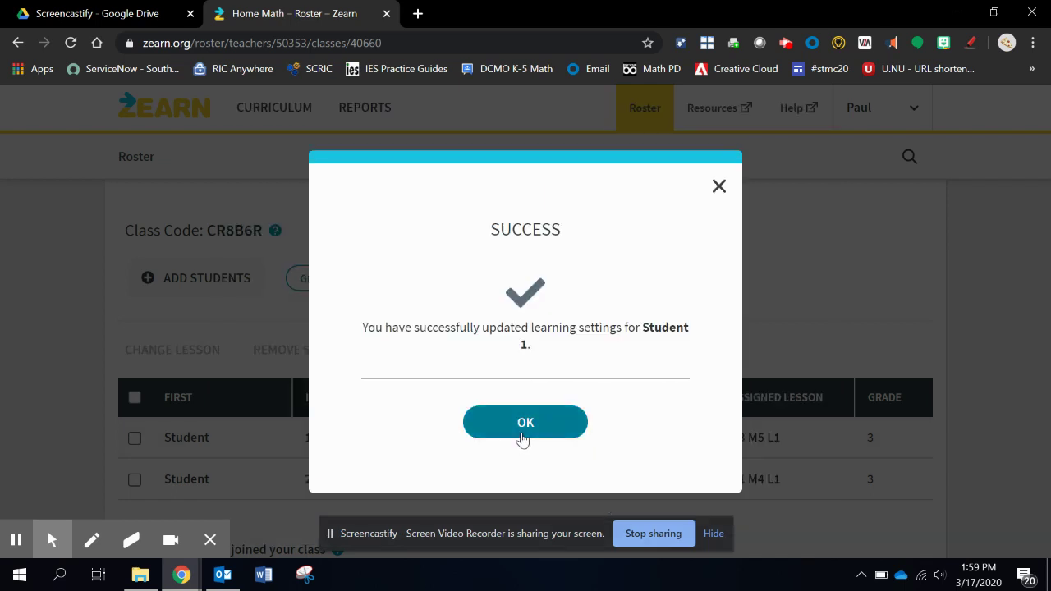
{"action": "left_click", "coordinate": [523, 439]}
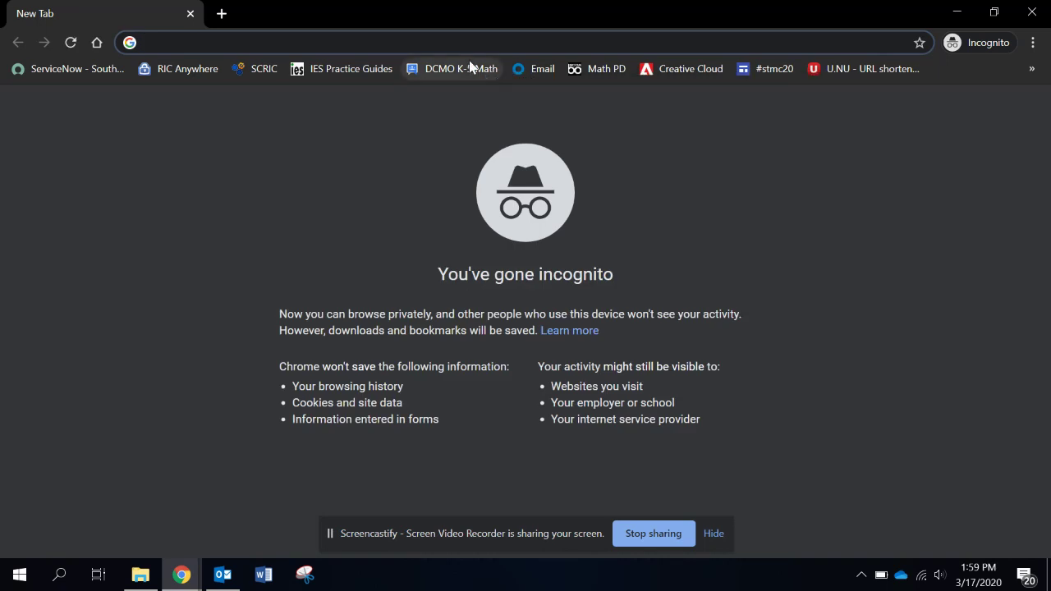
Step: Load zearn.org and sign in with Student 1's username and password
{"action": "type", "text": "zearn."}
{"action": "key", "text": "Return"}
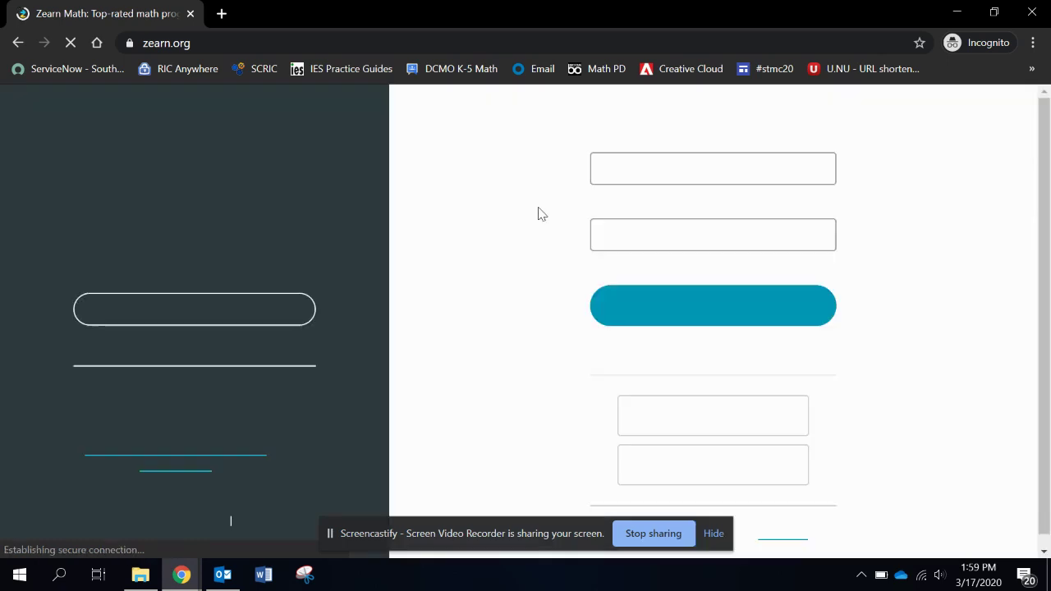
{"action": "left_click", "coordinate": [649, 209]}
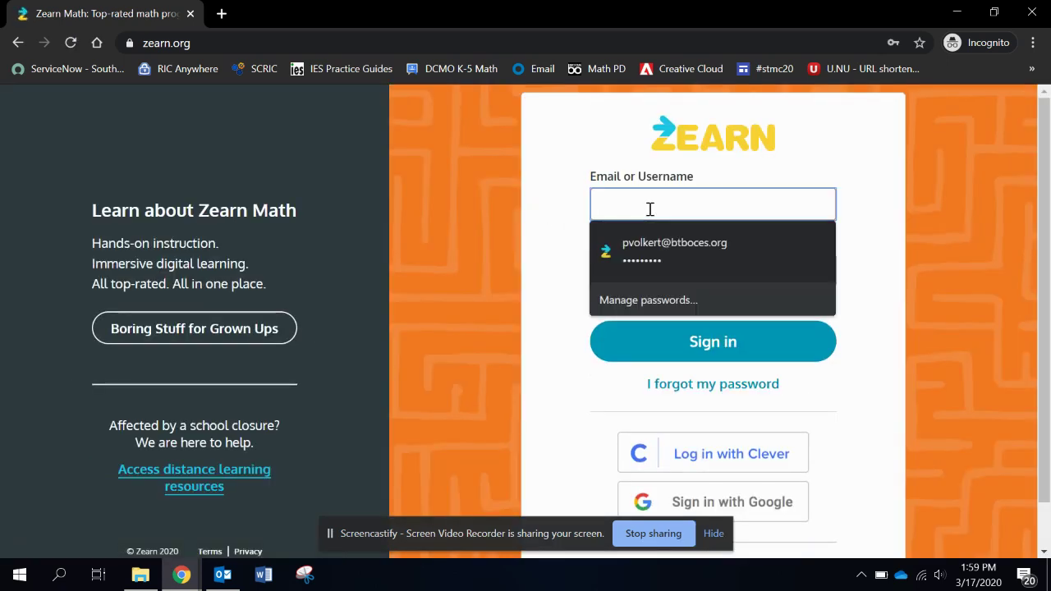
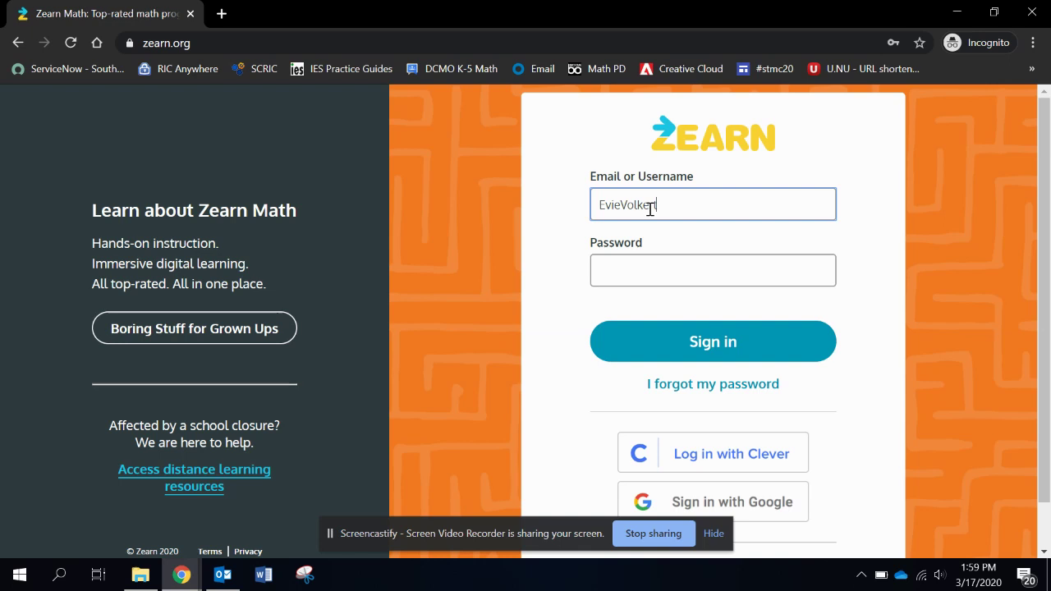
{"action": "key", "text": "Tab"}
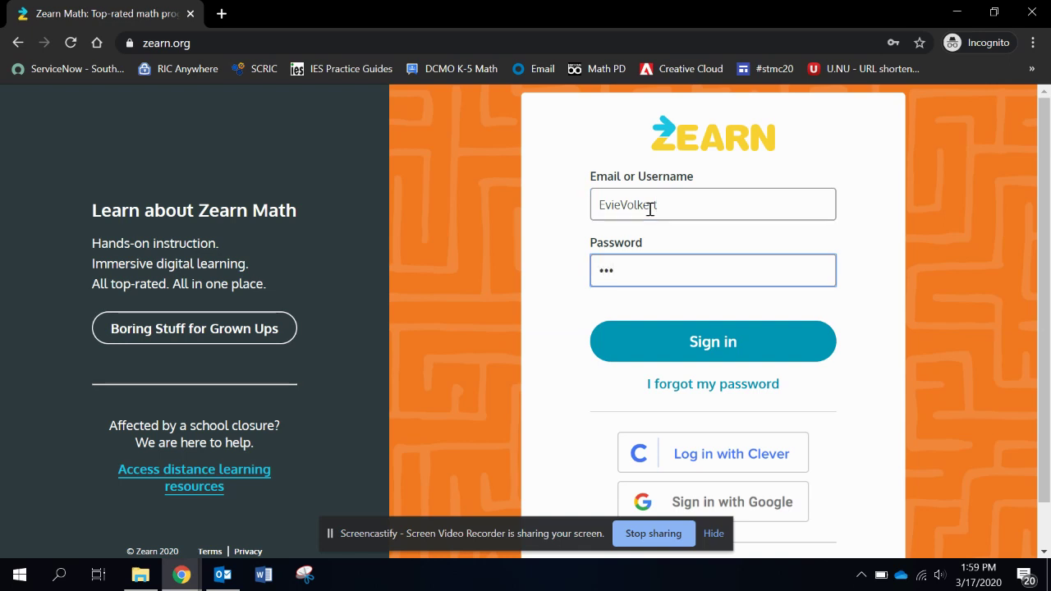
{"action": "key", "text": "Return"}
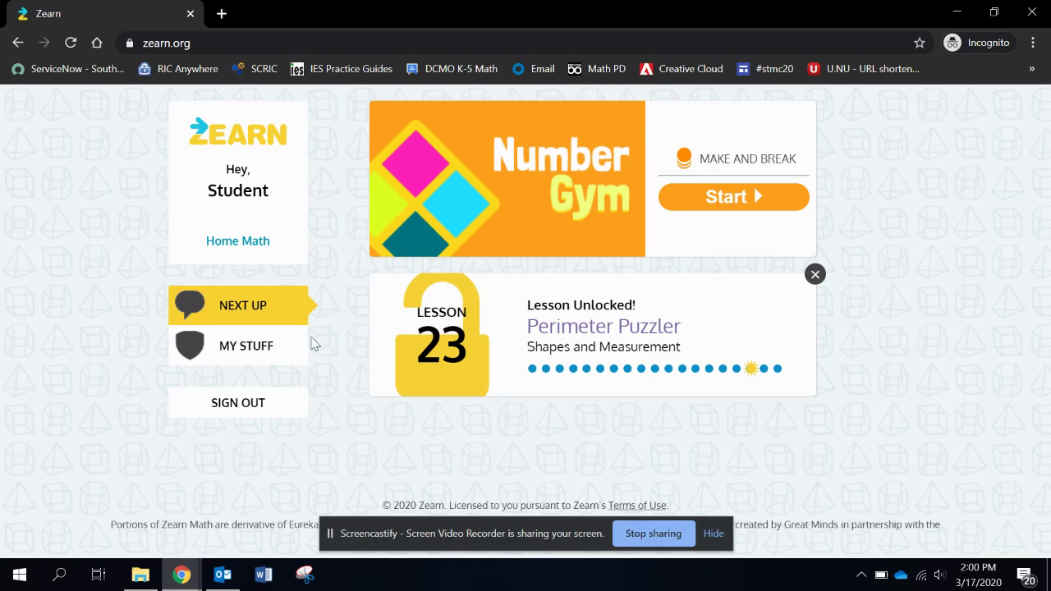
Step: From My Stuff, go back to Mission 5 and open Lesson 1 Fraction Folds Math Chat video
{"action": "left_click", "coordinate": [240, 349]}
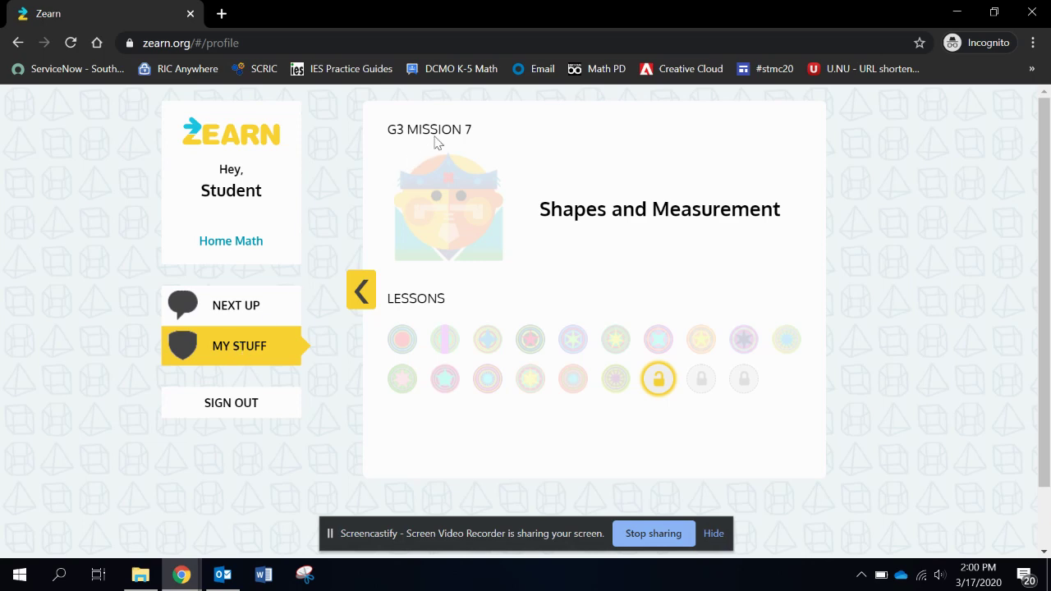
{"action": "left_click", "coordinate": [362, 289]}
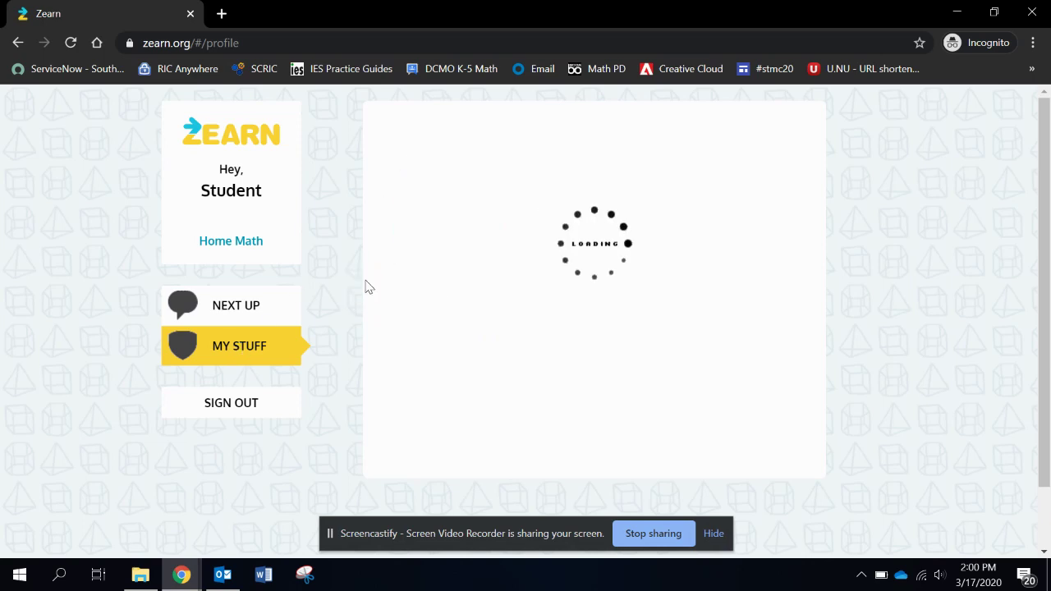
{"action": "left_click", "coordinate": [362, 290]}
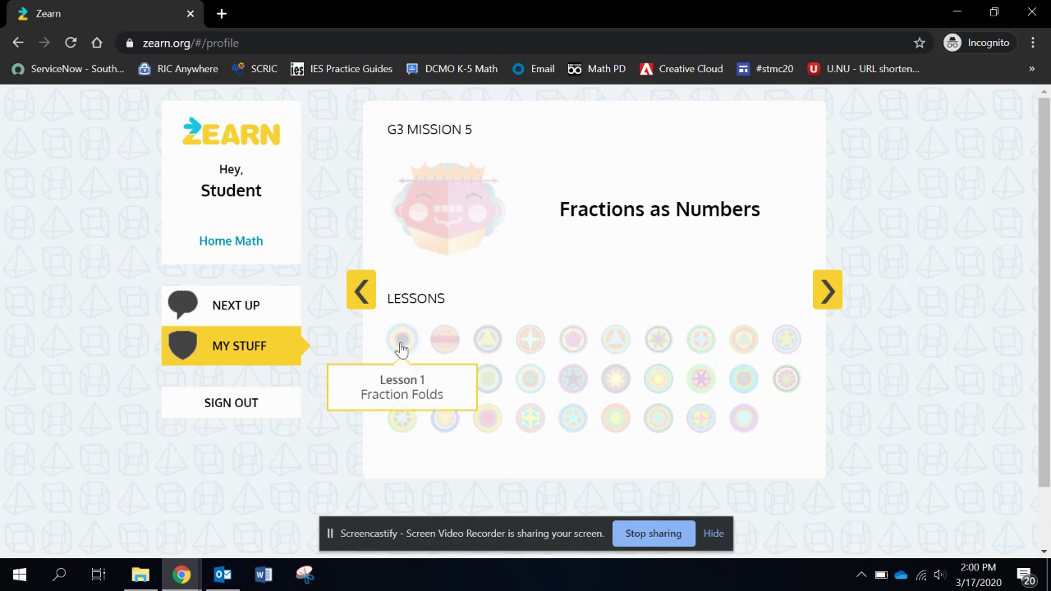
{"action": "left_click", "coordinate": [401, 349]}
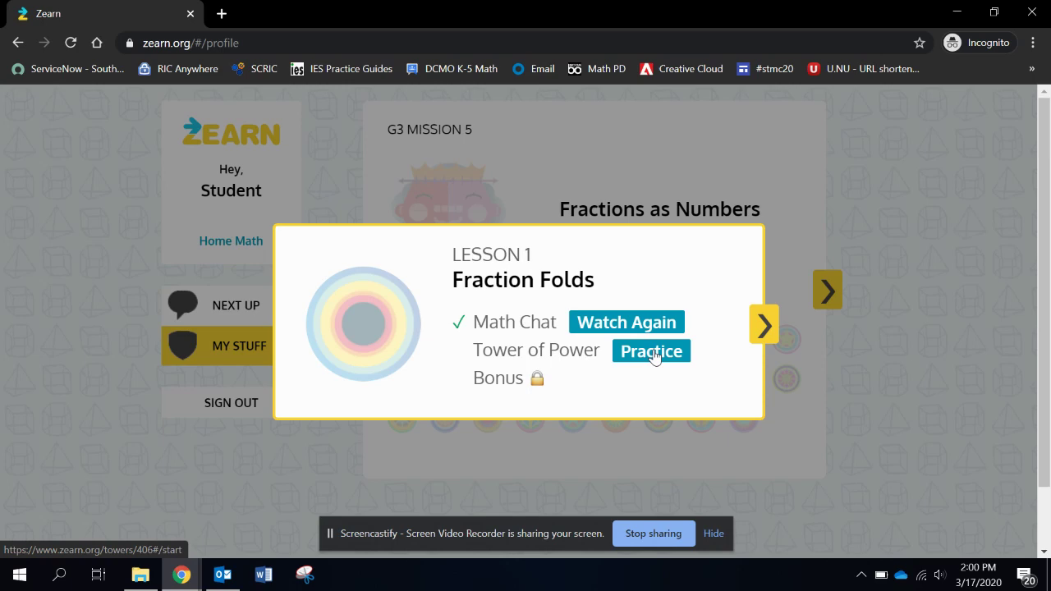
{"action": "left_click", "coordinate": [635, 326]}
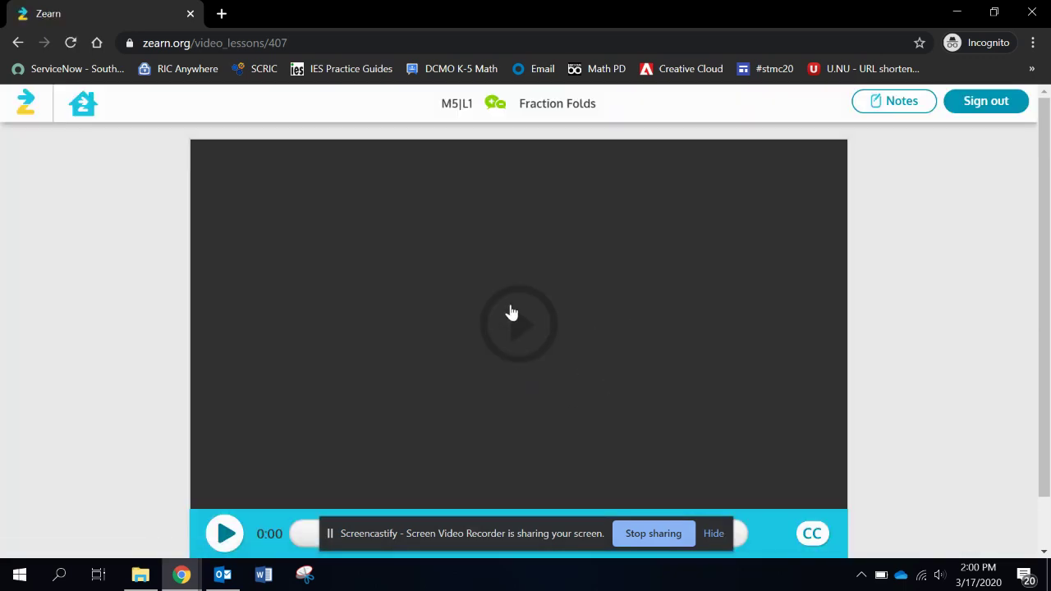
Step: Play the Fraction Folds video for a second, pause it, and go back to the student home page
{"action": "left_click", "coordinate": [530, 344]}
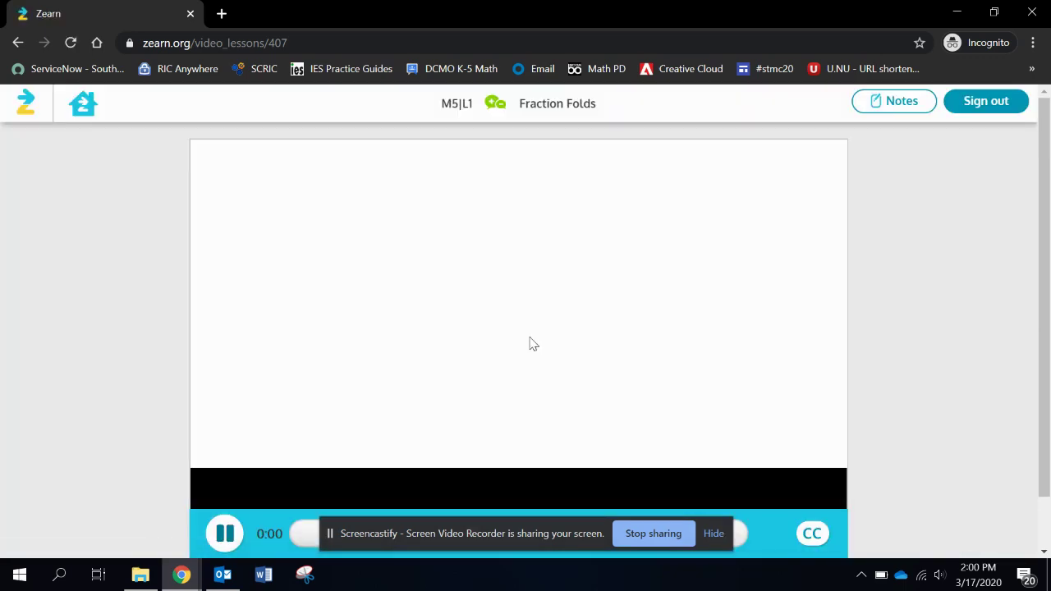
{"action": "left_click", "coordinate": [223, 534]}
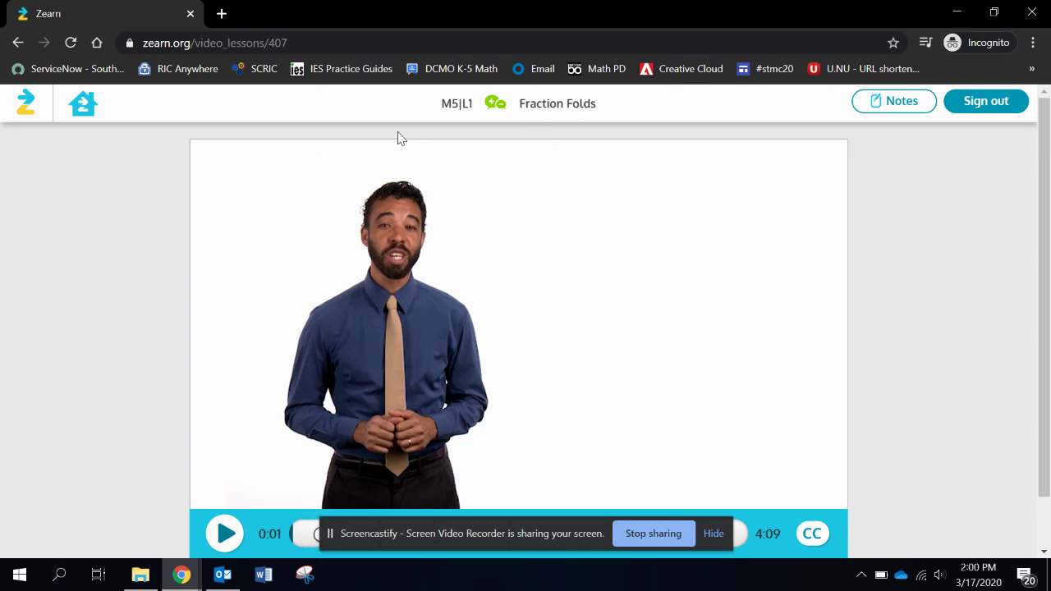
{"action": "left_click", "coordinate": [86, 110]}
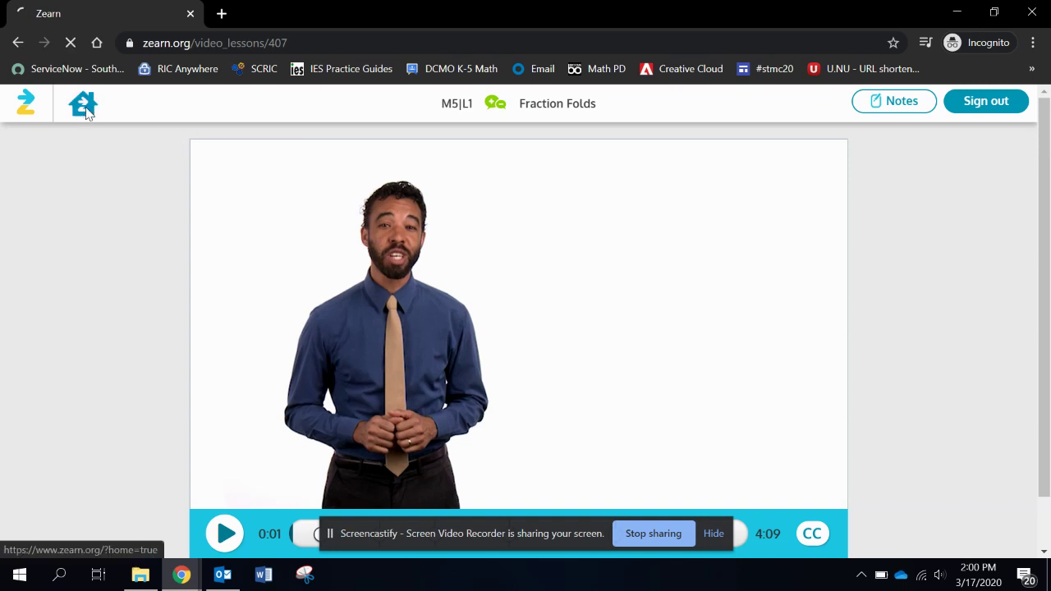